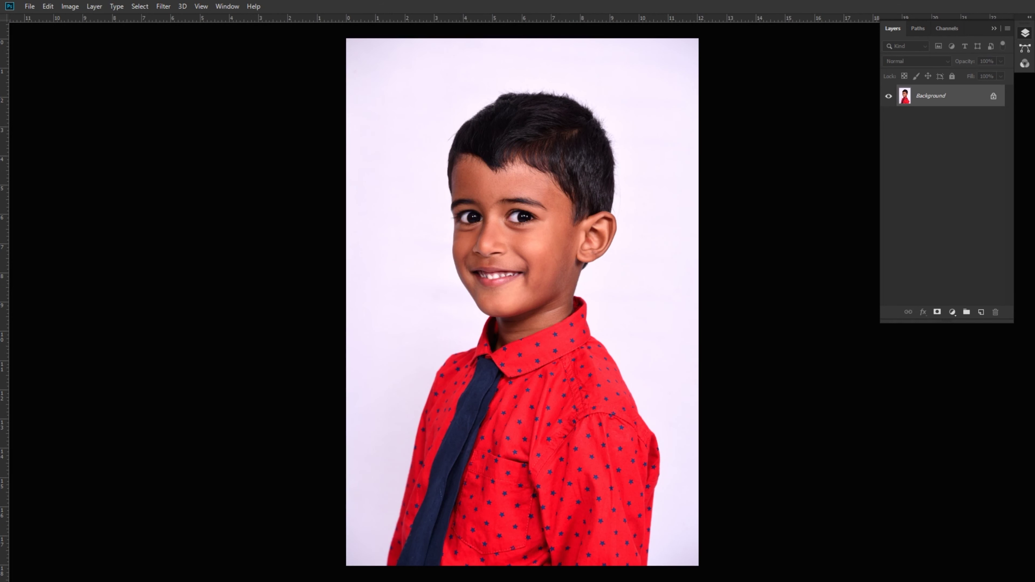
Mask the boy out of his backdrop using his Work Path as the selection.
{"action": "left_click", "coordinate": [916, 28]}
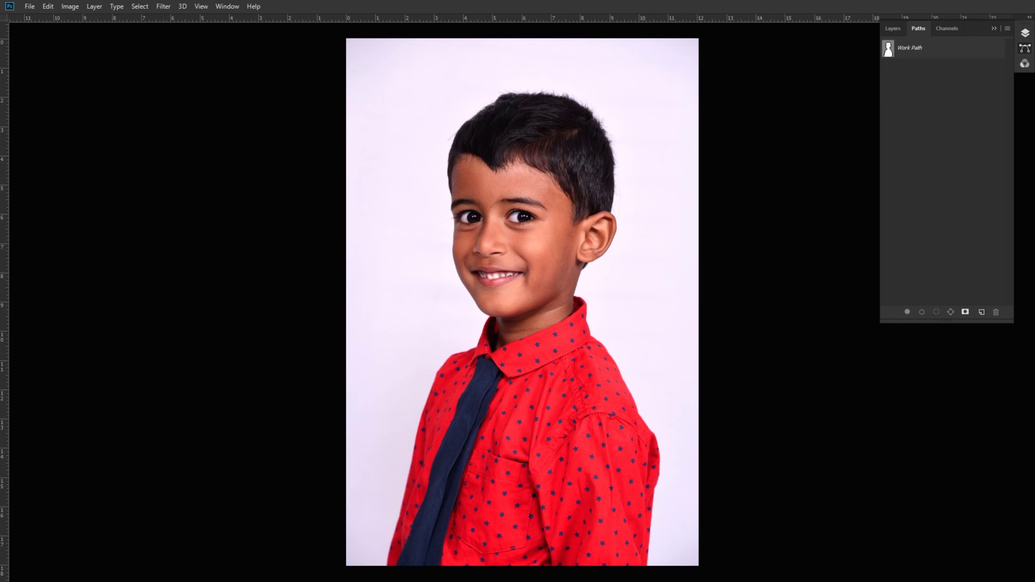
{"action": "left_click", "coordinate": [888, 49], "text": "ctrl"}
{"action": "left_click", "coordinate": [892, 29]}
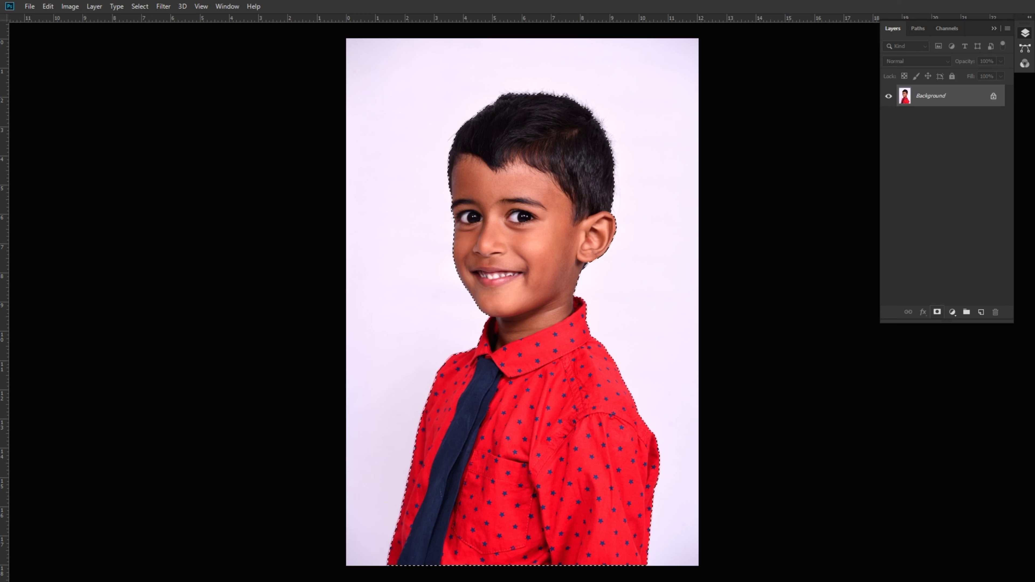
{"action": "left_click", "coordinate": [937, 312]}
Add a solid black Color Fill layer and move it beneath the boy's layer.
{"action": "left_click", "coordinate": [952, 312]}
{"action": "left_click", "coordinate": [958, 325]}
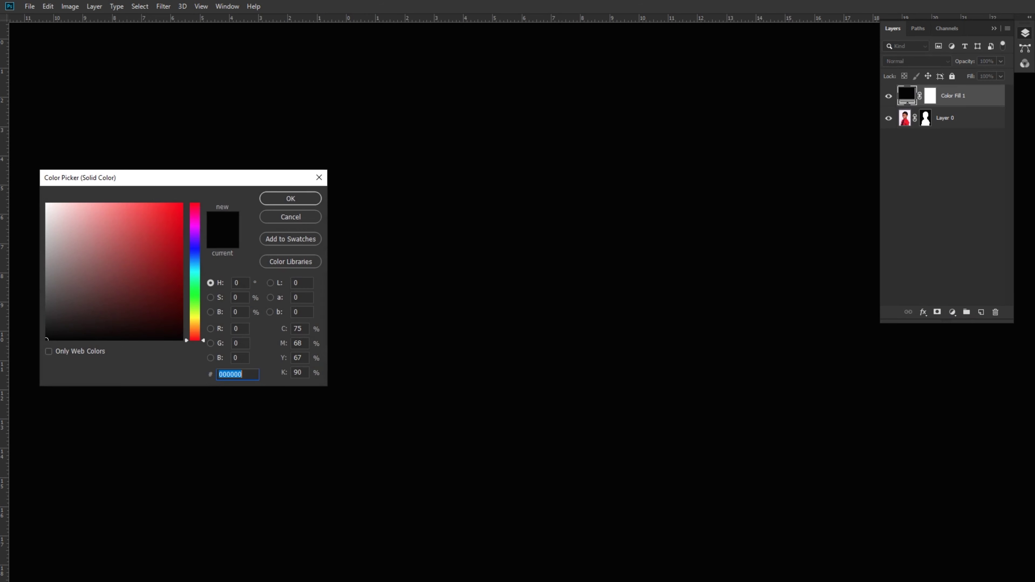
{"action": "key", "text": "Return"}
{"action": "left_click_drag", "start_coordinate": [952, 96], "coordinate": [949, 130]}
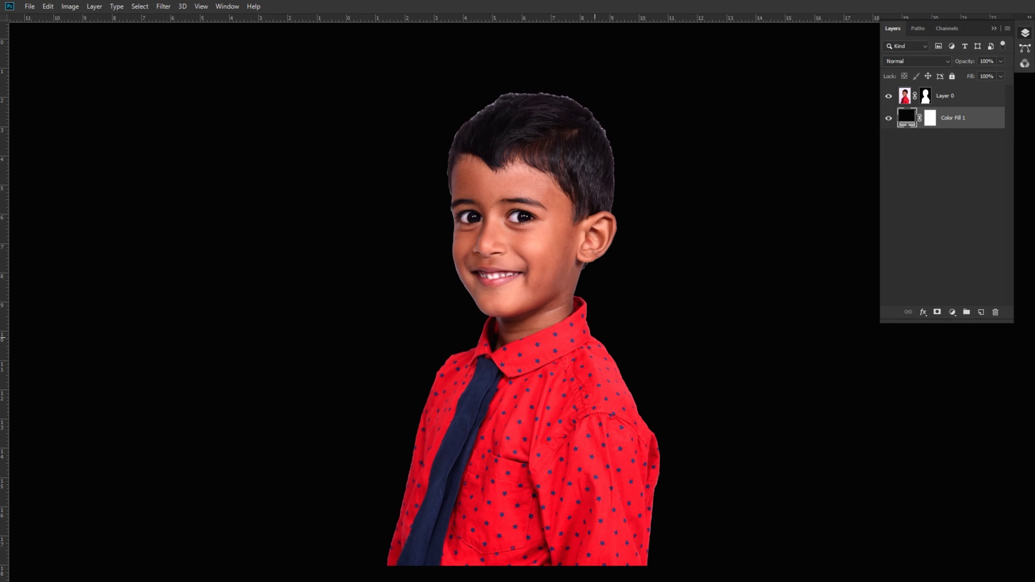
{"action": "scroll", "coordinate": [591, 367], "scroll_direction": "up", "scroll_amount": 5}
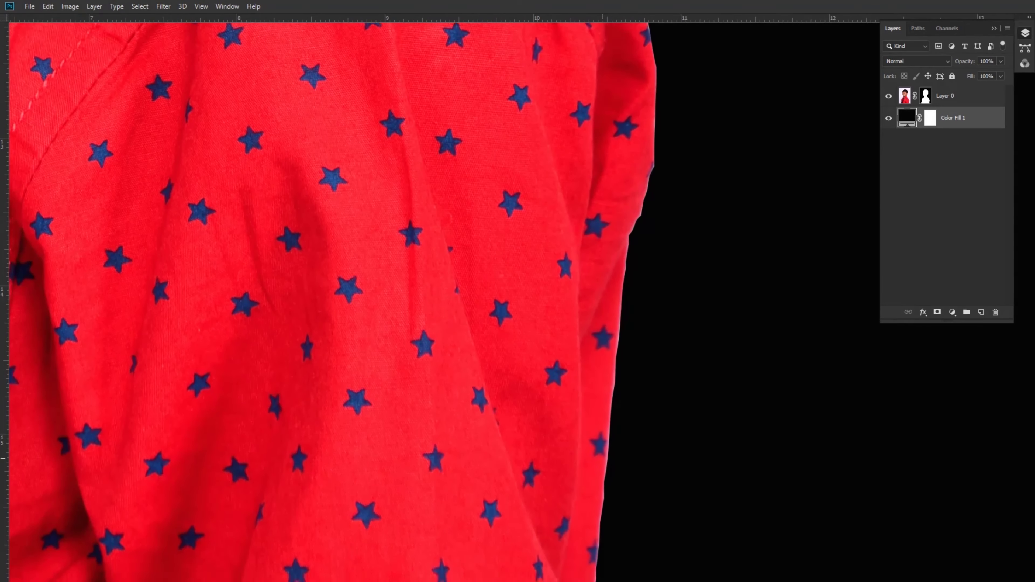
{"action": "scroll", "coordinate": [590, 366], "scroll_direction": "down", "scroll_amount": 5}
{"action": "scroll", "coordinate": [591, 367], "scroll_direction": "up", "scroll_amount": 5}
{"action": "scroll", "coordinate": [428, 298], "scroll_direction": "up", "scroll_amount": 3}
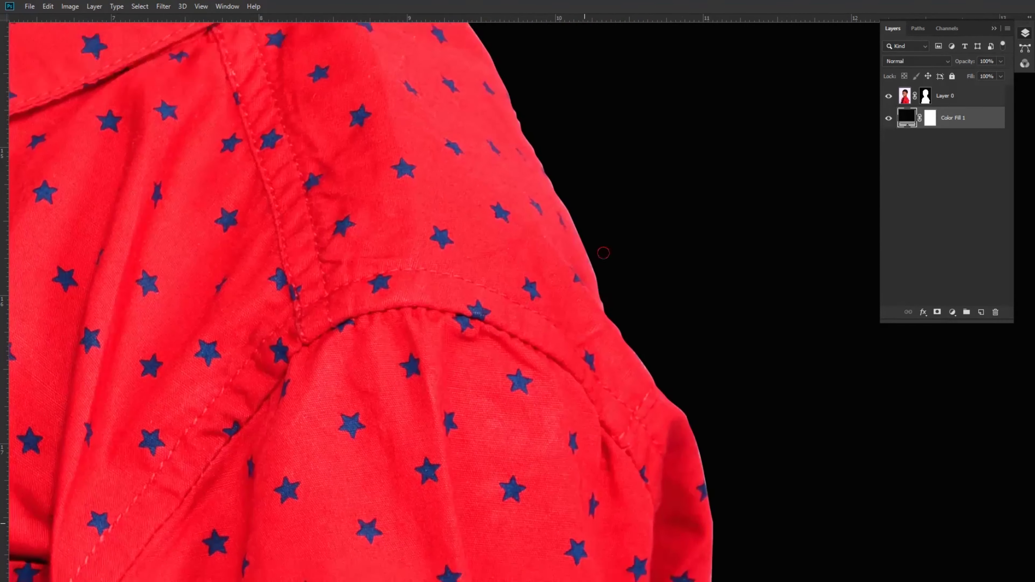
{"action": "scroll", "coordinate": [427, 298], "scroll_direction": "up", "scroll_amount": 3}
{"action": "scroll", "coordinate": [428, 298], "scroll_direction": "up", "scroll_amount": 3}
{"action": "scroll", "coordinate": [428, 297], "scroll_direction": "up", "scroll_amount": 3}
{"action": "scroll", "coordinate": [427, 297], "scroll_direction": "up", "scroll_amount": 1}
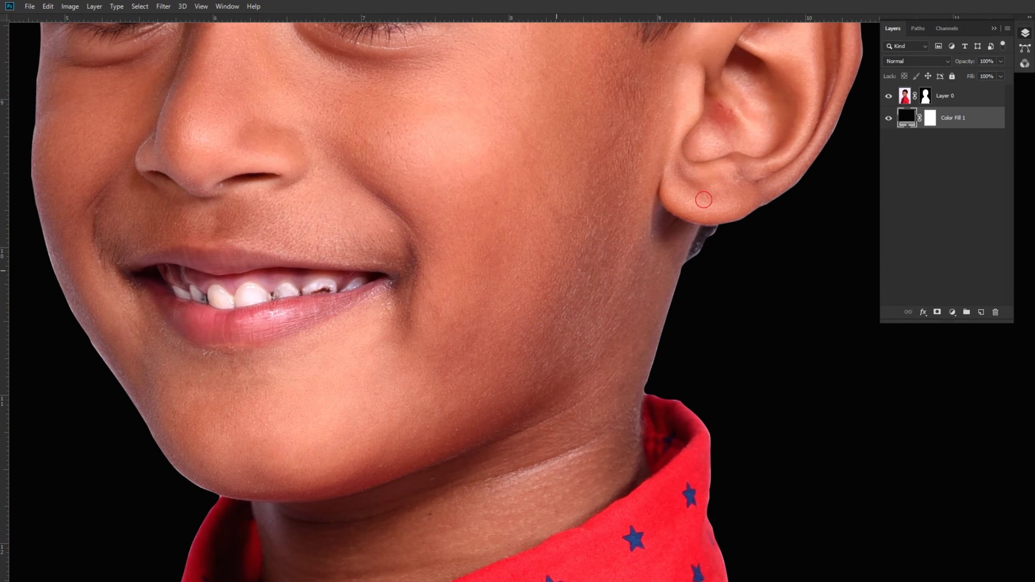
{"action": "scroll", "coordinate": [428, 297], "scroll_direction": "up", "scroll_amount": 5}
{"action": "scroll", "coordinate": [428, 297], "scroll_direction": "left", "scroll_amount": 2}
{"action": "scroll", "coordinate": [428, 298], "scroll_direction": "up", "scroll_amount": 1}
{"action": "scroll", "coordinate": [428, 297], "scroll_direction": "up", "scroll_amount": 3}
{"action": "scroll", "coordinate": [656, 183], "scroll_direction": "down", "scroll_amount": 5}
{"action": "scroll", "coordinate": [656, 183], "scroll_direction": "left", "scroll_amount": 5}
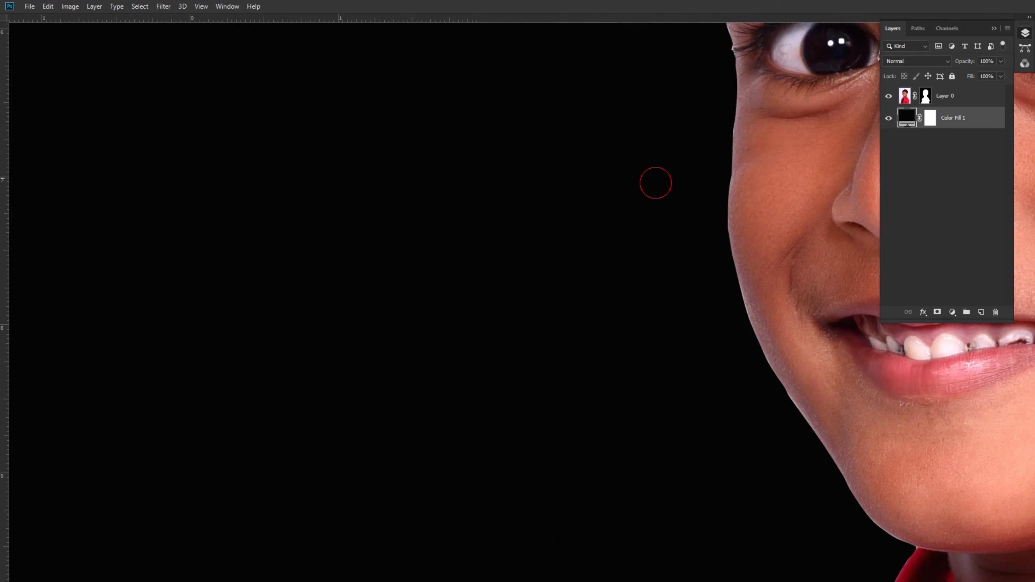
{"action": "scroll", "coordinate": [655, 183], "scroll_direction": "down", "scroll_amount": 3}
{"action": "scroll", "coordinate": [656, 182], "scroll_direction": "right", "scroll_amount": 3}
{"action": "scroll", "coordinate": [489, 245], "scroll_direction": "down", "scroll_amount": 4}
{"action": "scroll", "coordinate": [310, 302], "scroll_direction": "down", "scroll_amount": 4}
{"action": "scroll", "coordinate": [310, 302], "scroll_direction": "down", "scroll_amount": 5}
{"action": "scroll", "coordinate": [309, 302], "scroll_direction": "left", "scroll_amount": 3}
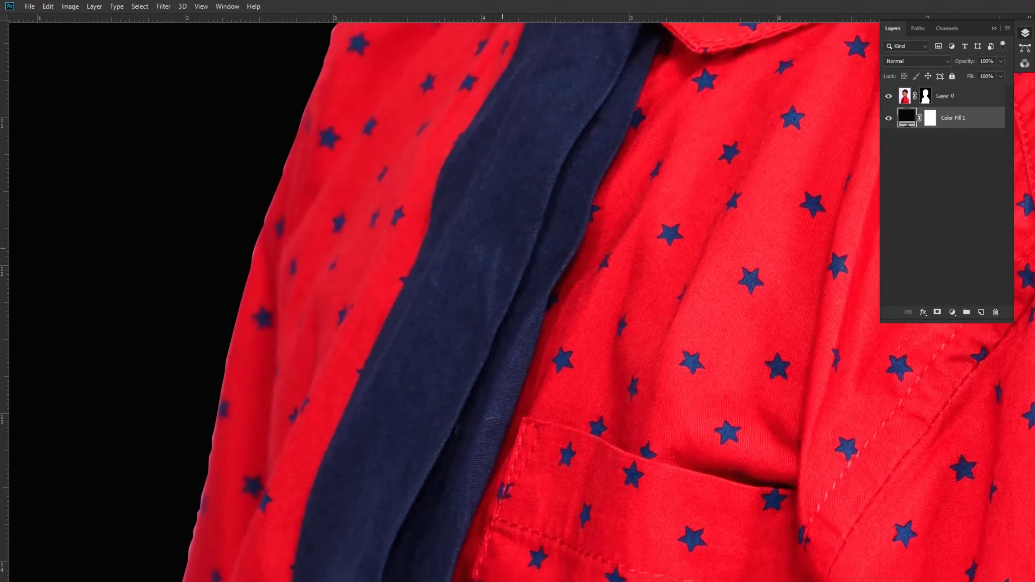
{"action": "scroll", "coordinate": [309, 301], "scroll_direction": "down", "scroll_amount": 4}
{"action": "scroll", "coordinate": [310, 301], "scroll_direction": "down", "scroll_amount": 2}
{"action": "scroll", "coordinate": [309, 301], "scroll_direction": "up", "scroll_amount": 2}
{"action": "scroll", "coordinate": [310, 302], "scroll_direction": "left", "scroll_amount": 1}
{"action": "scroll", "coordinate": [444, 302], "scroll_direction": "up", "scroll_amount": 4}
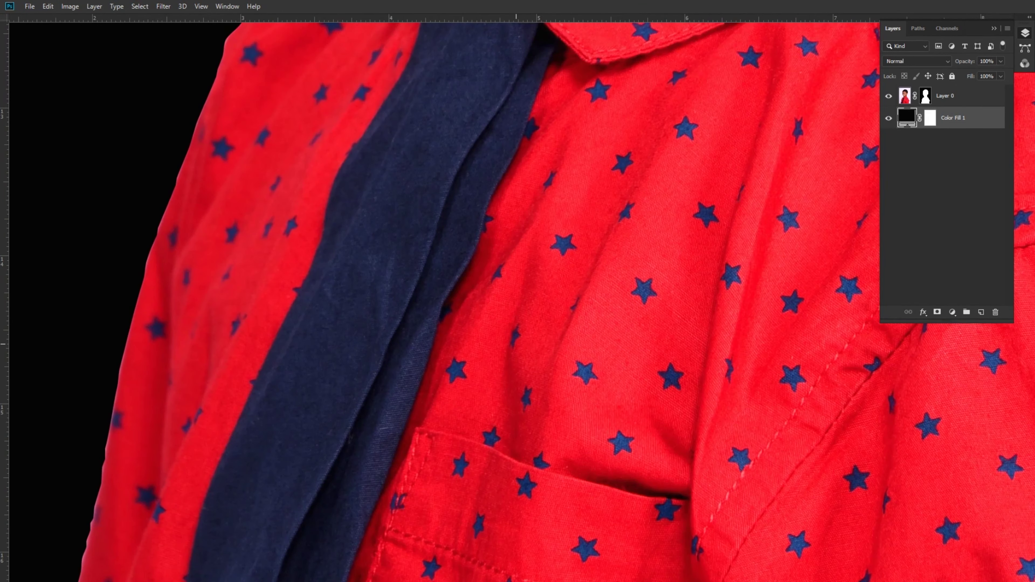
{"action": "scroll", "coordinate": [444, 301], "scroll_direction": "up", "scroll_amount": 2}
{"action": "scroll", "coordinate": [444, 302], "scroll_direction": "up", "scroll_amount": 1}
{"action": "scroll", "coordinate": [444, 302], "scroll_direction": "right", "scroll_amount": 3}
{"action": "scroll", "coordinate": [444, 301], "scroll_direction": "up", "scroll_amount": 5}
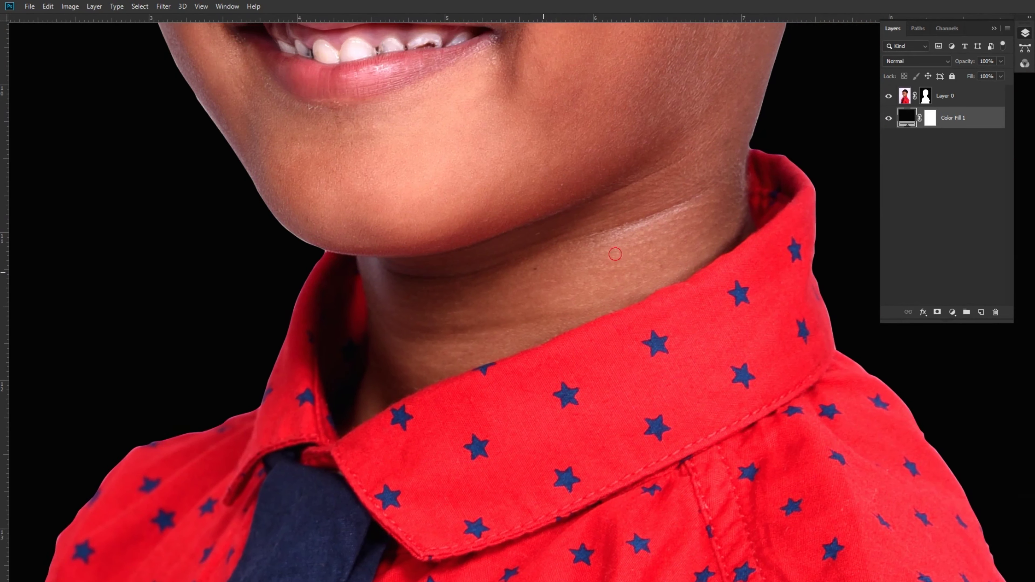
{"action": "scroll", "coordinate": [444, 301], "scroll_direction": "up", "scroll_amount": 3}
{"action": "scroll", "coordinate": [444, 301], "scroll_direction": "up", "scroll_amount": 1}
{"action": "scroll", "coordinate": [444, 301], "scroll_direction": "right", "scroll_amount": 3}
{"action": "scroll", "coordinate": [444, 302], "scroll_direction": "right", "scroll_amount": 1}
{"action": "scroll", "coordinate": [445, 301], "scroll_direction": "down", "scroll_amount": 1}
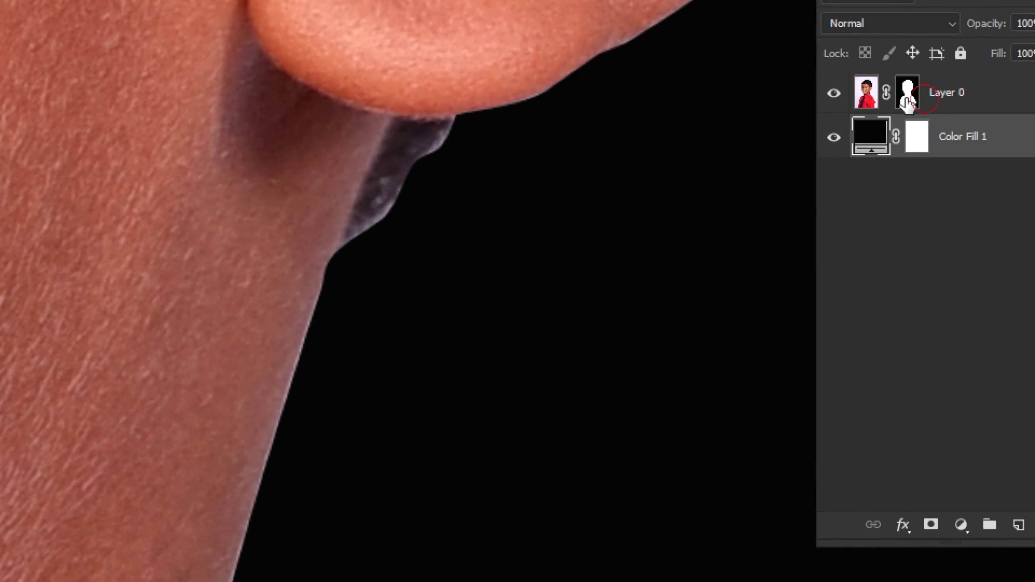
Apply a Minimum filter with a 2-pixel radius to the boy's layer mask.
{"action": "left_click", "coordinate": [907, 100]}
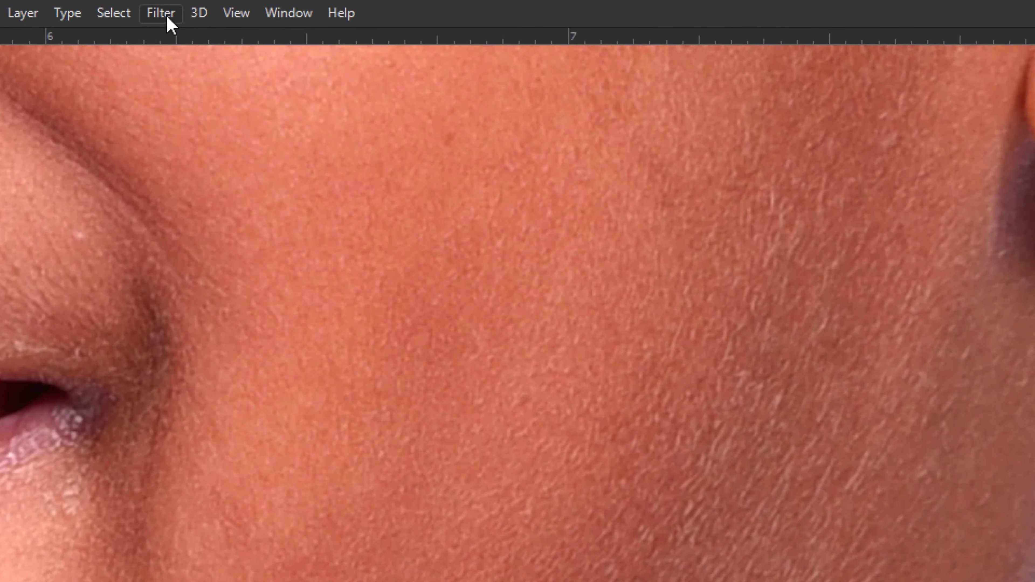
{"action": "left_click", "coordinate": [165, 8]}
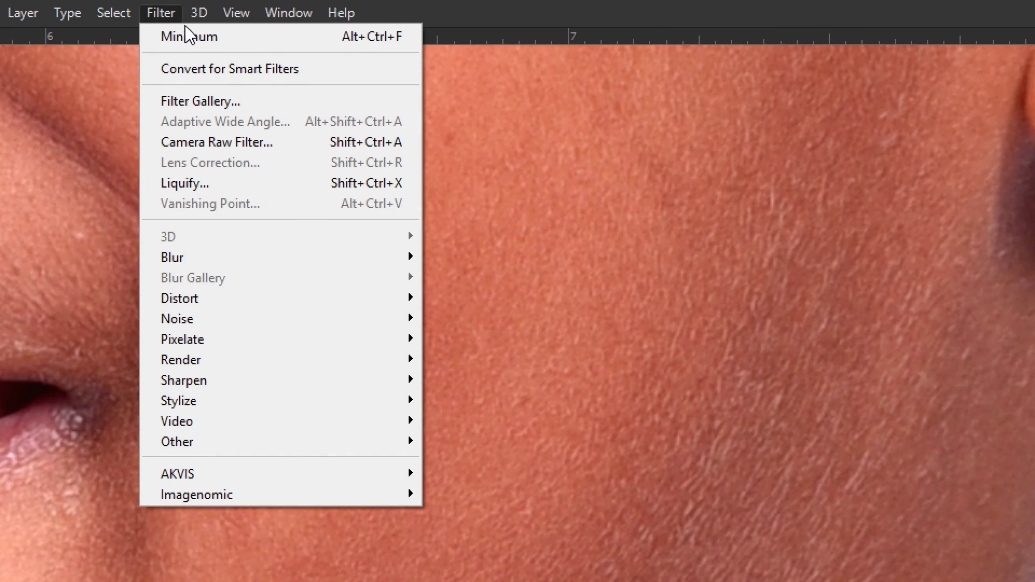
{"action": "mouse_move", "coordinate": [177, 394]}
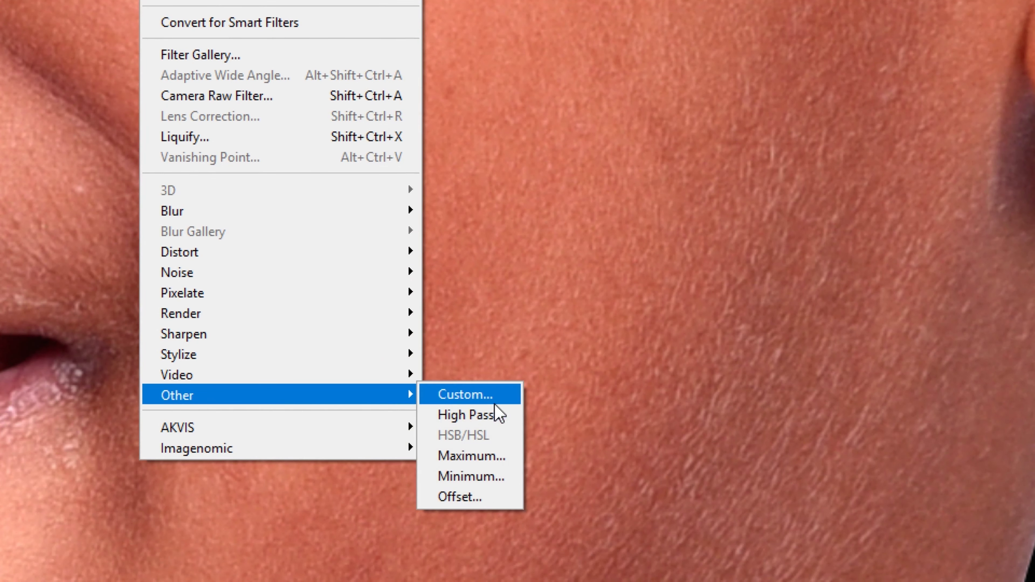
{"action": "left_click", "coordinate": [493, 476]}
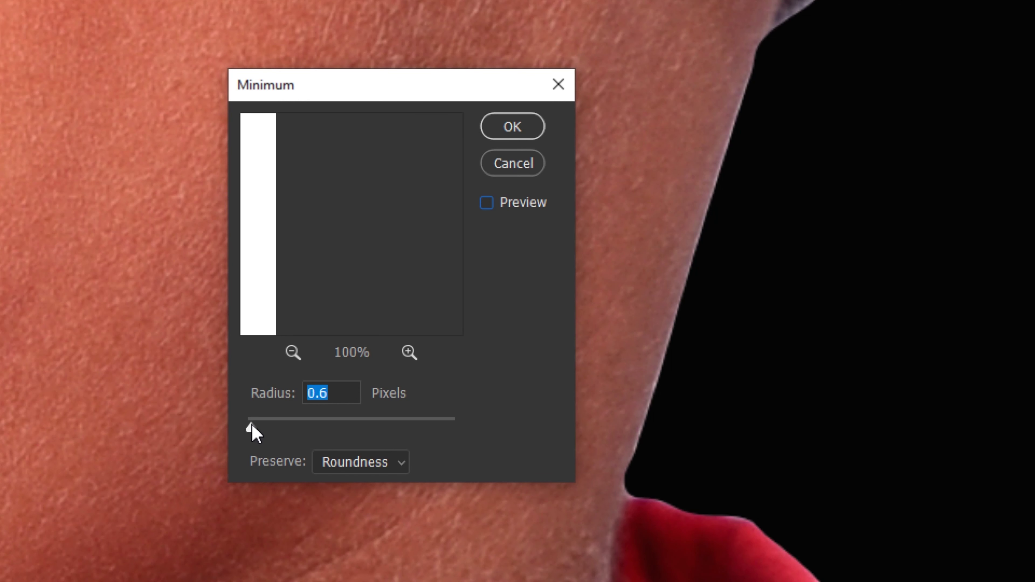
{"action": "left_click_drag", "start_coordinate": [252, 425], "coordinate": [269, 432]}
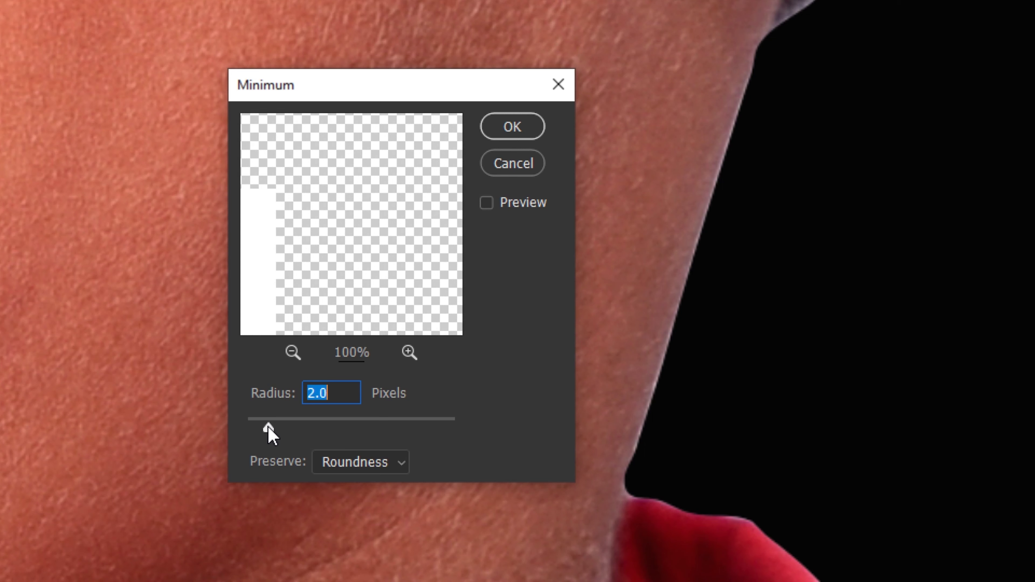
{"action": "left_click", "coordinate": [487, 203]}
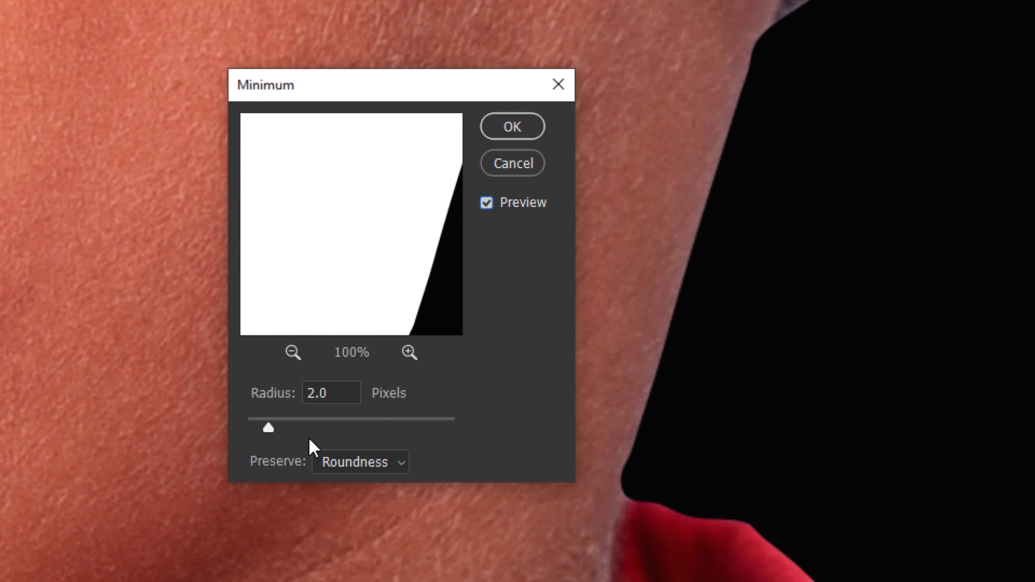
{"action": "left_click_drag", "start_coordinate": [267, 429], "coordinate": [264, 427]}
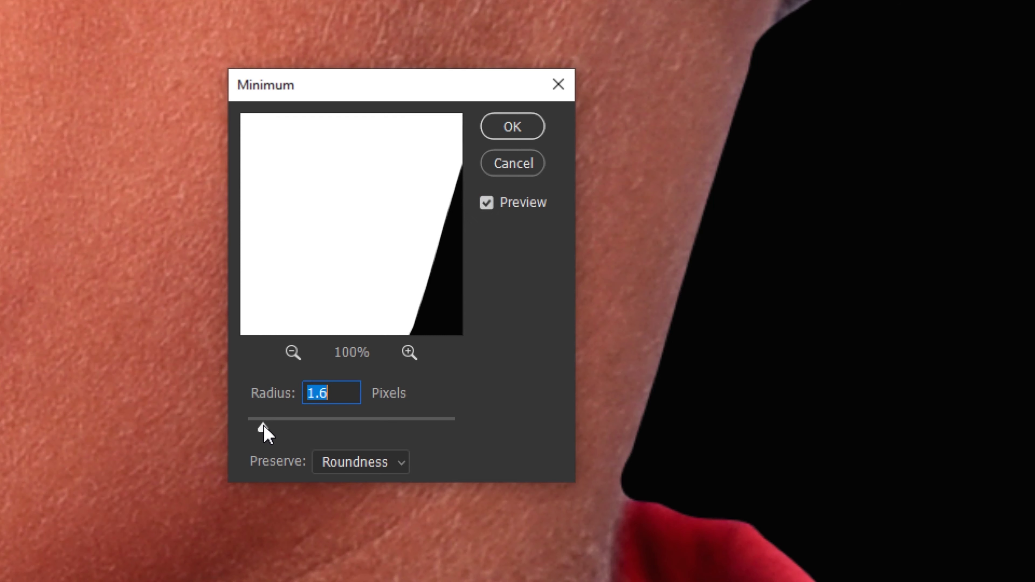
{"action": "left_click_drag", "start_coordinate": [264, 429], "coordinate": [249, 429]}
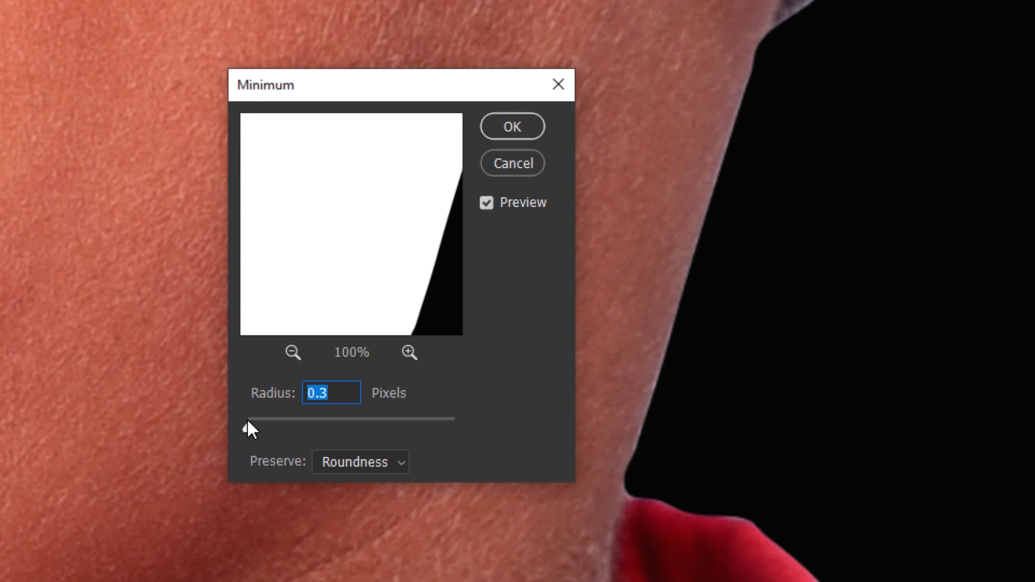
{"action": "type", "text": "2"}
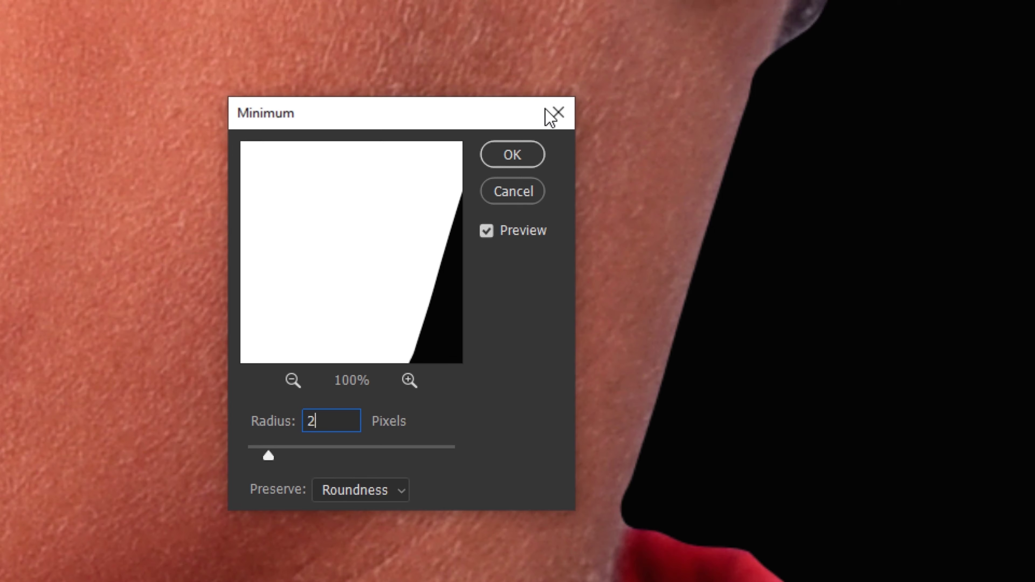
{"action": "left_click", "coordinate": [526, 151]}
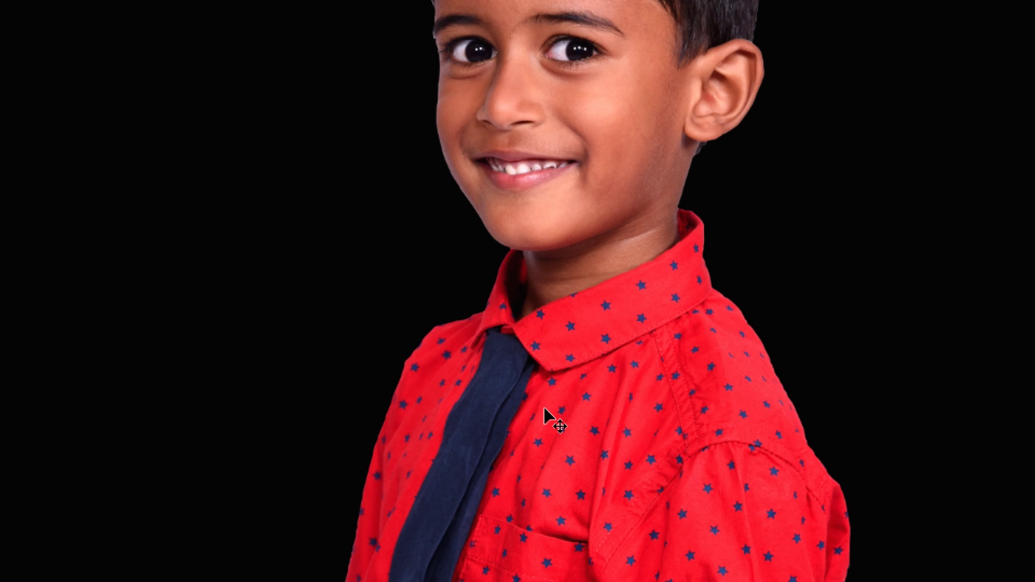
Fit the whole boy cutout image on screen.
{"action": "right_click", "coordinate": [545, 392]}
{"action": "left_click", "coordinate": [586, 403]}
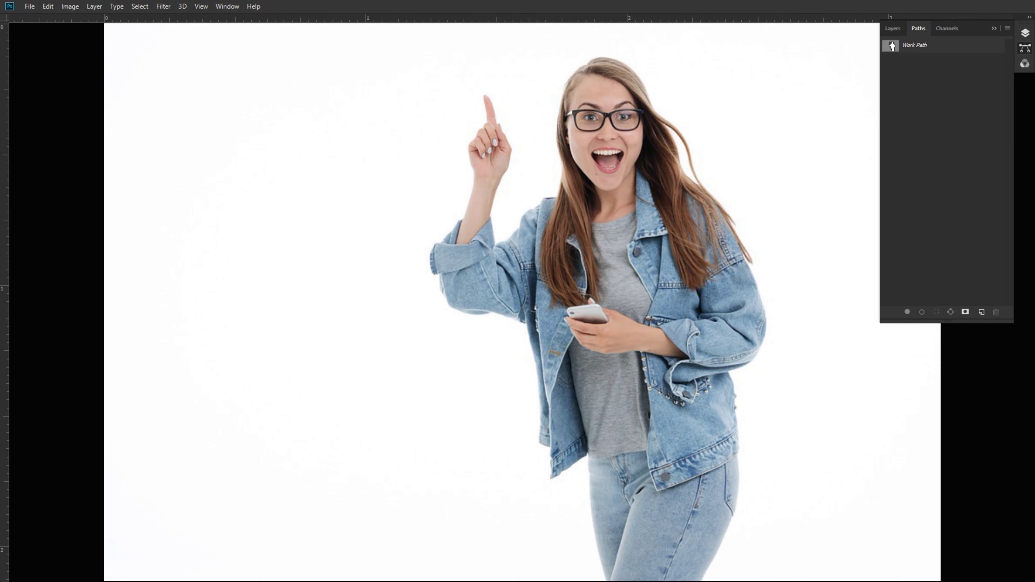
Mask the woman off her white backdrop using her Work Path selection on Layer 0.
{"action": "left_click", "coordinate": [891, 46], "text": "ctrl"}
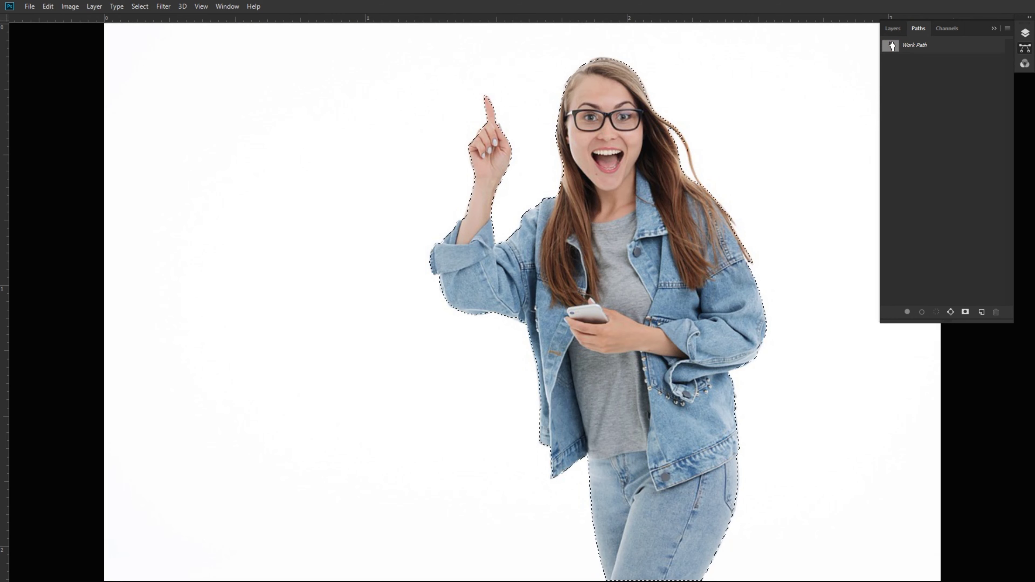
{"action": "left_click", "coordinate": [892, 28]}
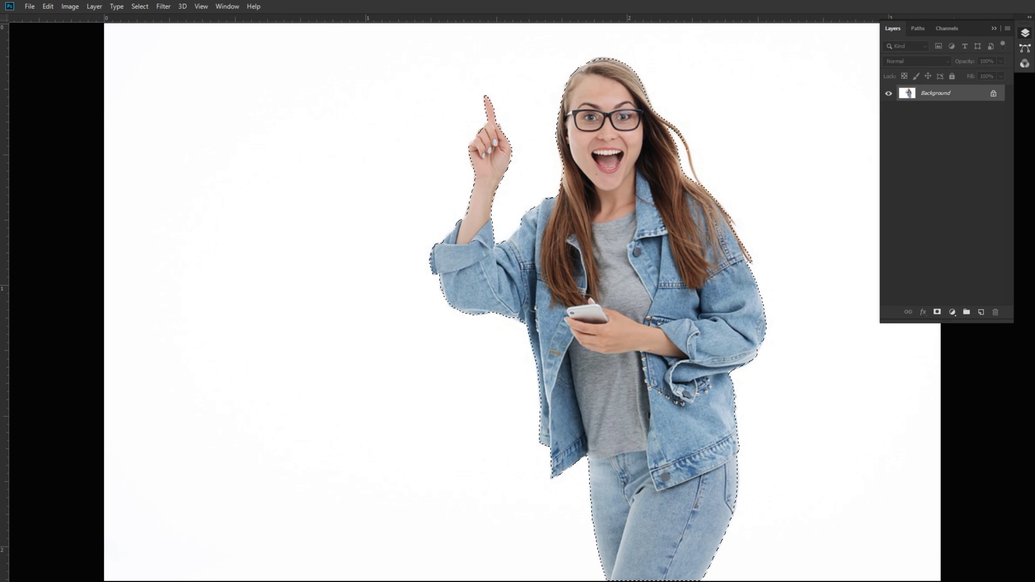
{"action": "left_click", "coordinate": [937, 312]}
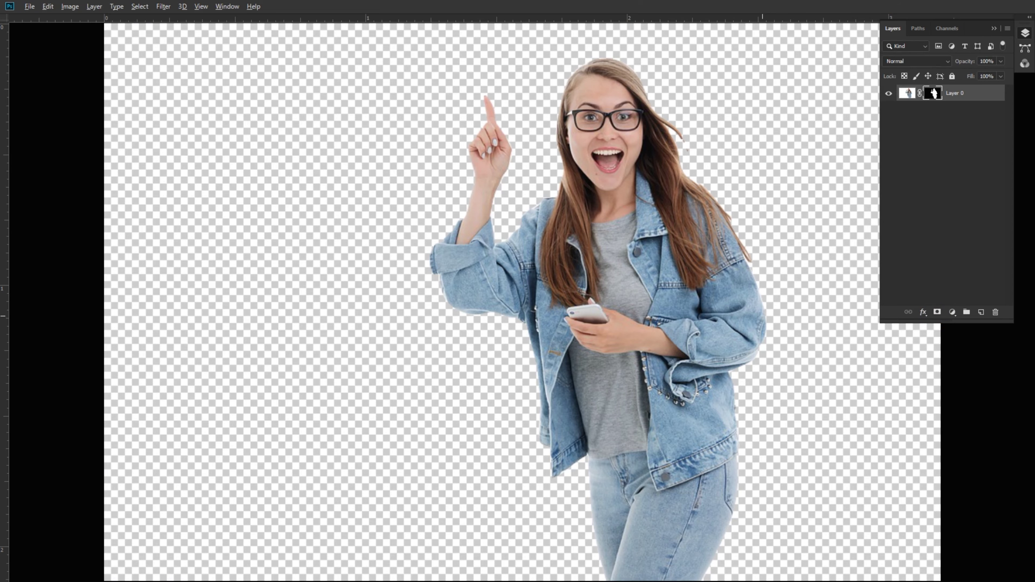
{"action": "scroll", "coordinate": [763, 317], "scroll_direction": "up", "scroll_amount": 4}
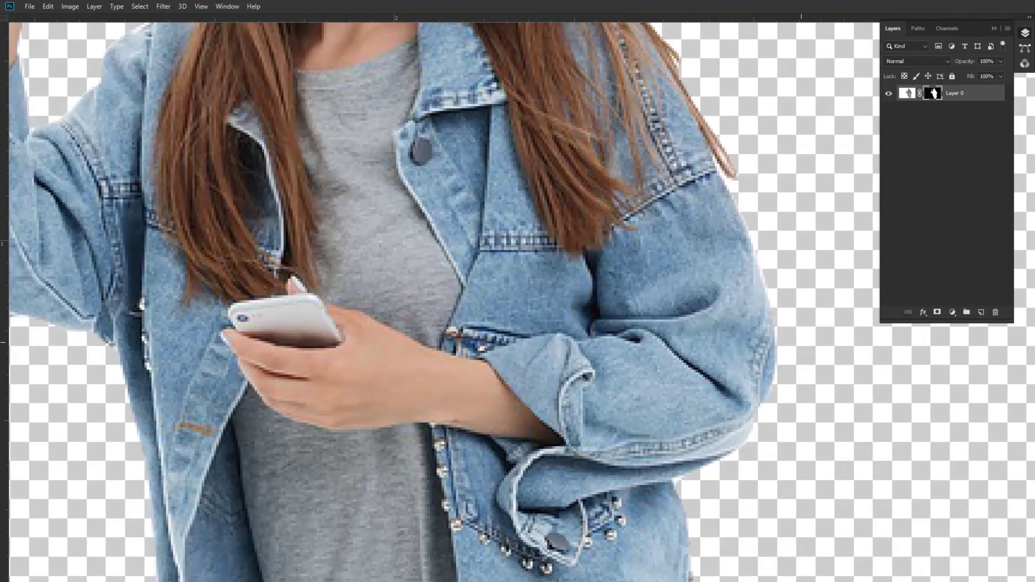
{"action": "scroll", "coordinate": [444, 302], "scroll_direction": "down", "scroll_amount": 1}
{"action": "scroll", "coordinate": [444, 302], "scroll_direction": "down", "scroll_amount": 5}
{"action": "scroll", "coordinate": [444, 301], "scroll_direction": "down", "scroll_amount": 3}
Add a #ab0909 solid colour fill layer and move it below the woman's Layer 0.
{"action": "scroll", "coordinate": [444, 301], "scroll_direction": "down", "scroll_amount": 3}
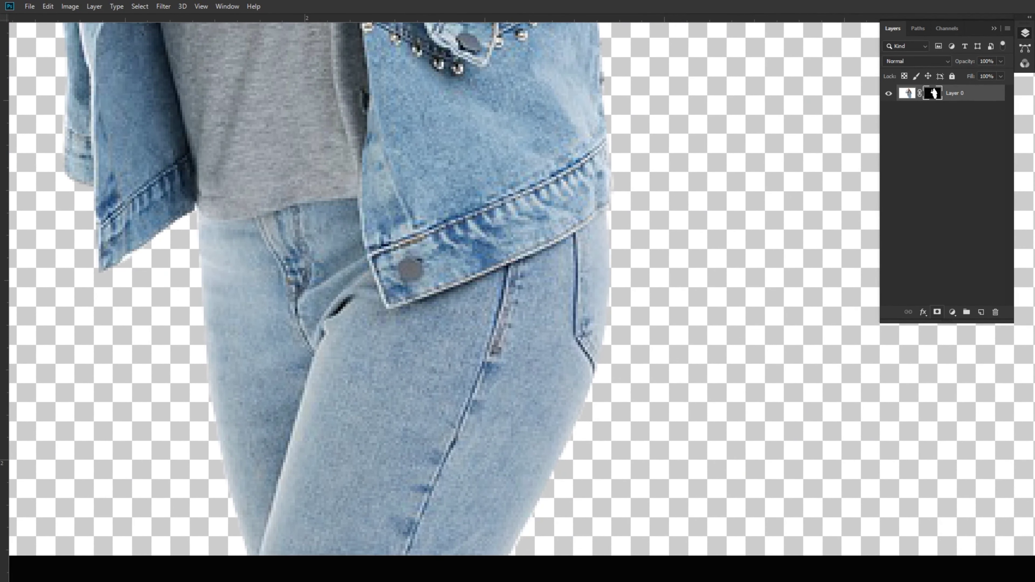
{"action": "left_click", "coordinate": [952, 312]}
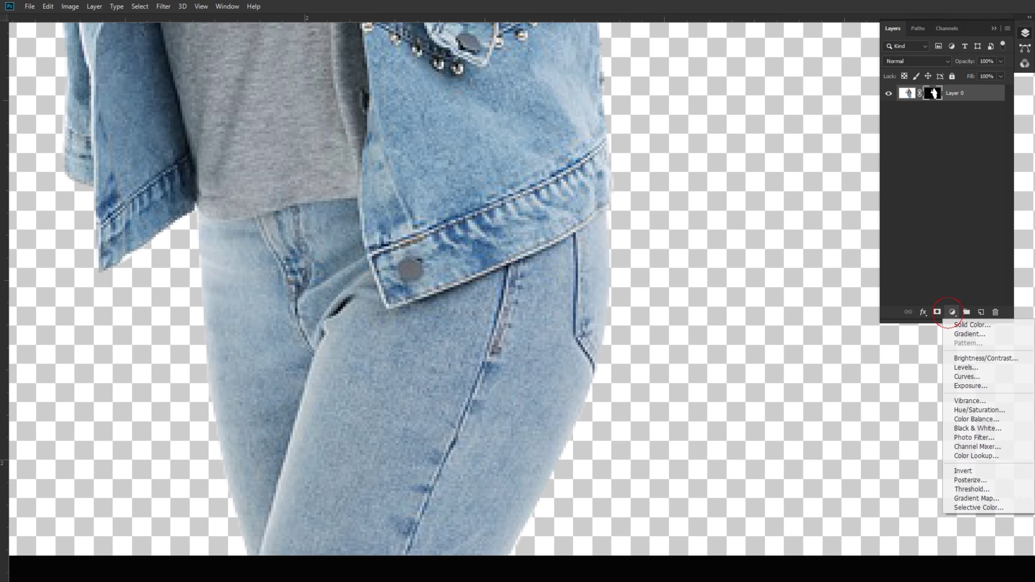
{"action": "left_click", "coordinate": [970, 325]}
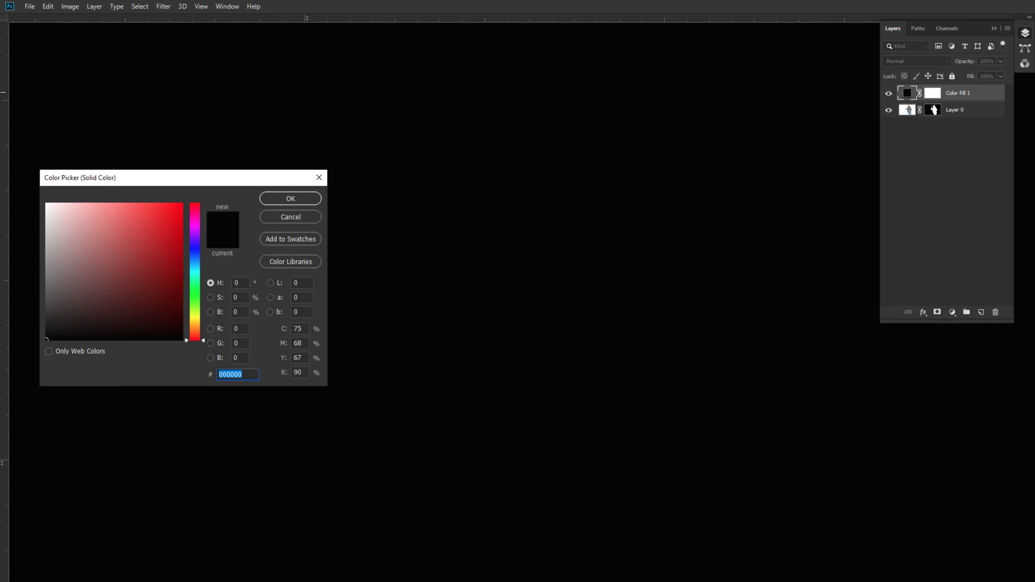
{"action": "left_click_drag", "start_coordinate": [248, 182], "coordinate": [301, 177]}
{"action": "type", "text": "ab0909"}
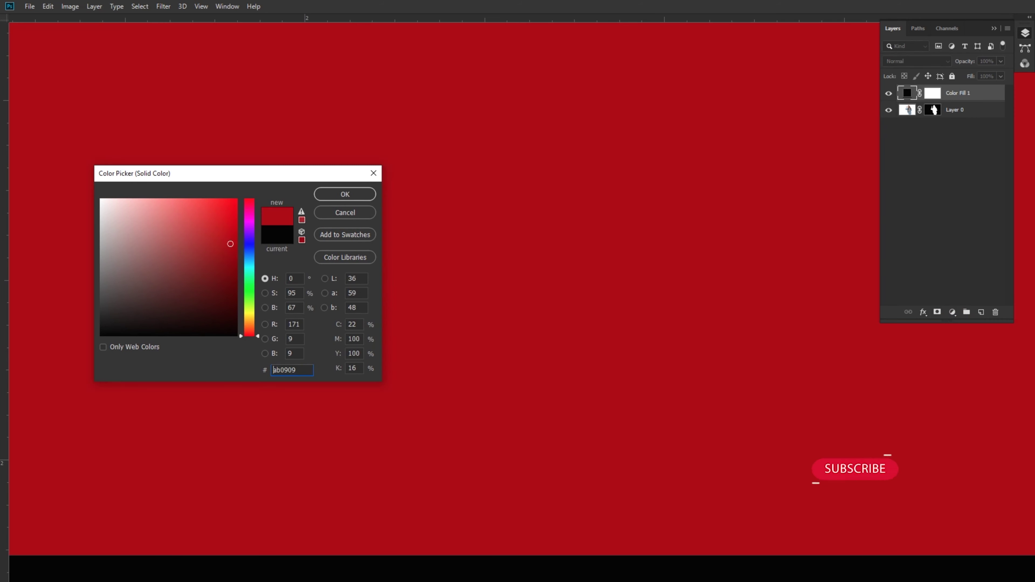
{"action": "left_click", "coordinate": [344, 194]}
{"action": "left_click_drag", "start_coordinate": [958, 93], "coordinate": [958, 122]}
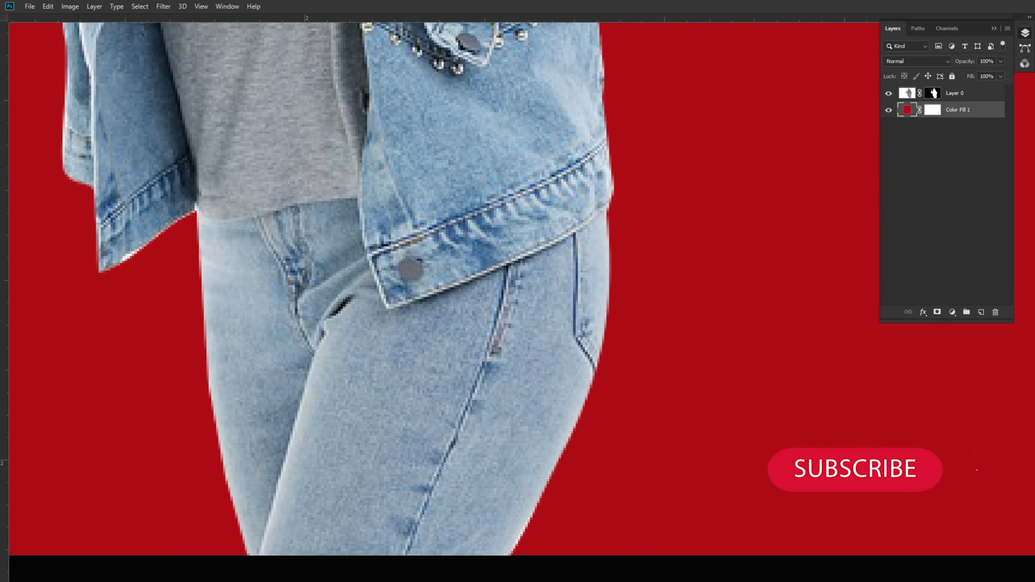
{"action": "scroll", "coordinate": [219, 129], "scroll_direction": "down", "scroll_amount": 3}
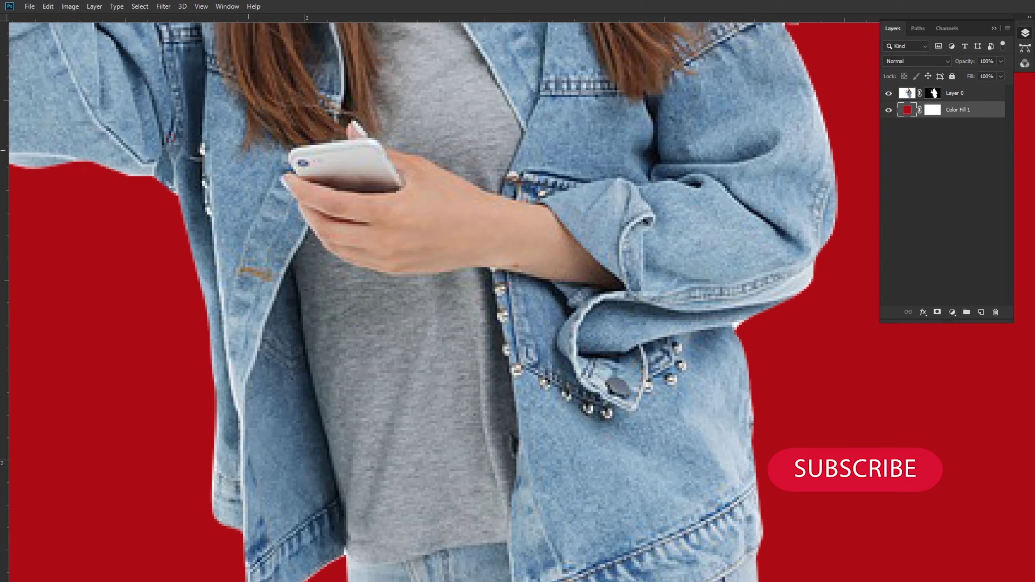
{"action": "scroll", "coordinate": [351, 151], "scroll_direction": "up", "scroll_amount": 3}
{"action": "scroll", "coordinate": [351, 151], "scroll_direction": "down", "scroll_amount": 3}
{"action": "scroll", "coordinate": [351, 151], "scroll_direction": "up", "scroll_amount": 2}
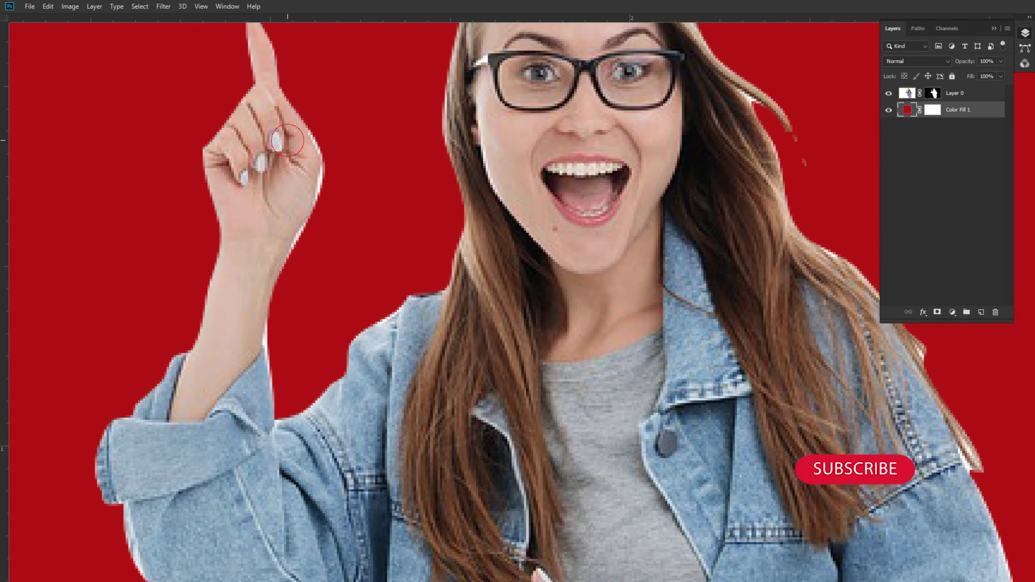
{"action": "scroll", "coordinate": [351, 150], "scroll_direction": "up", "scroll_amount": 2}
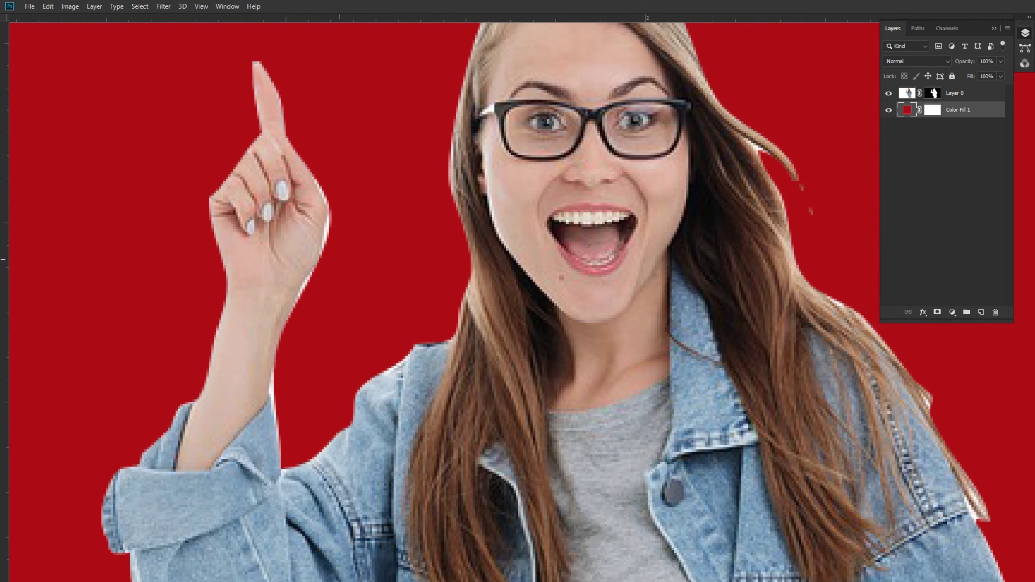
{"action": "scroll", "coordinate": [518, 301], "scroll_direction": "up", "scroll_amount": 2}
{"action": "scroll", "coordinate": [517, 301], "scroll_direction": "up", "scroll_amount": 2}
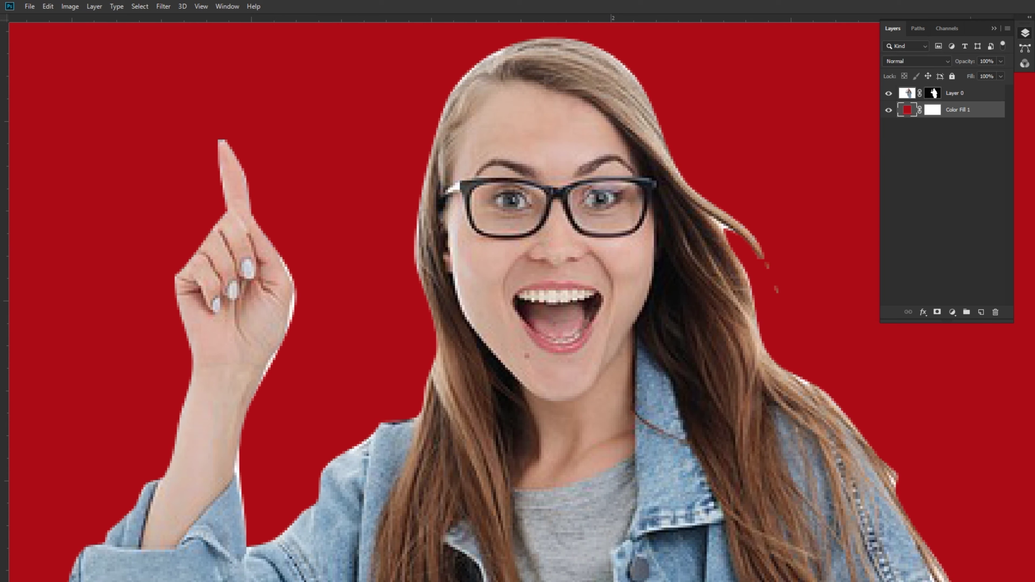
{"action": "key", "text": "alt+bracketright"}
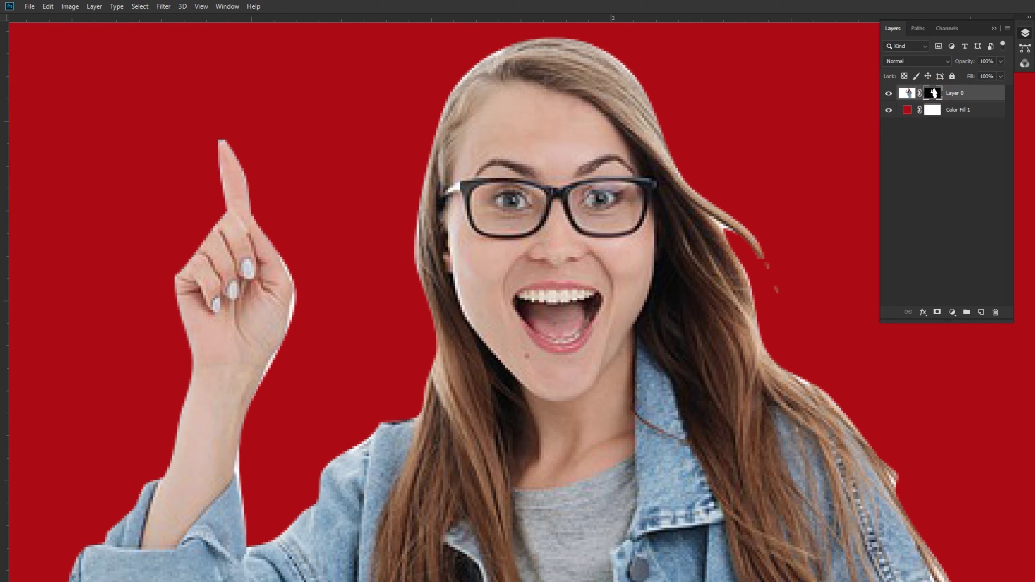
Apply a Minimum filter with a 1-pixel radius to the woman's layer mask.
{"action": "left_click", "coordinate": [163, 6]}
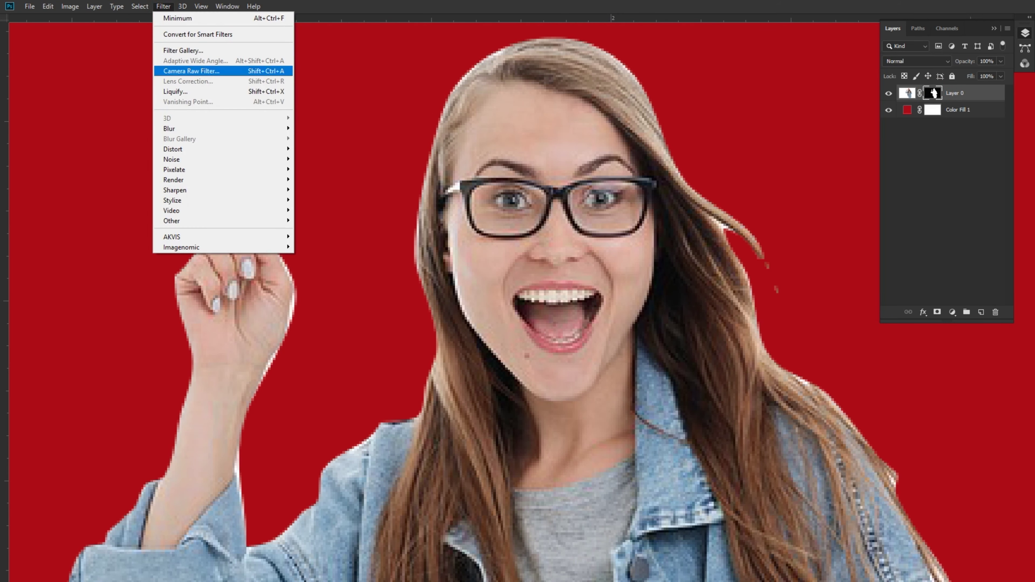
{"action": "left_click", "coordinate": [318, 261]}
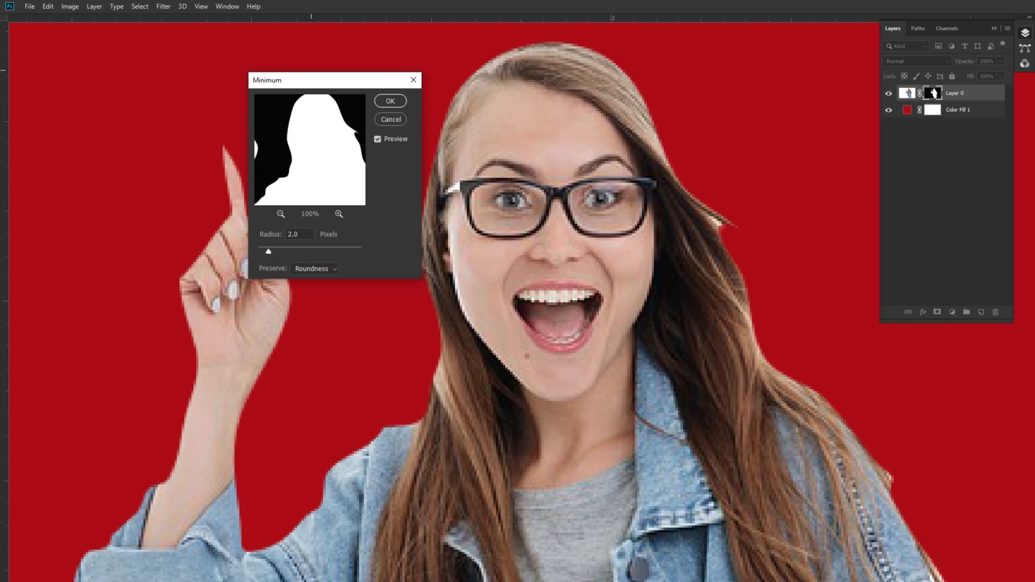
{"action": "left_click_drag", "start_coordinate": [310, 79], "coordinate": [457, 90]}
{"action": "left_click_drag", "start_coordinate": [416, 261], "coordinate": [413, 261]}
{"action": "double_click", "coordinate": [444, 244]}
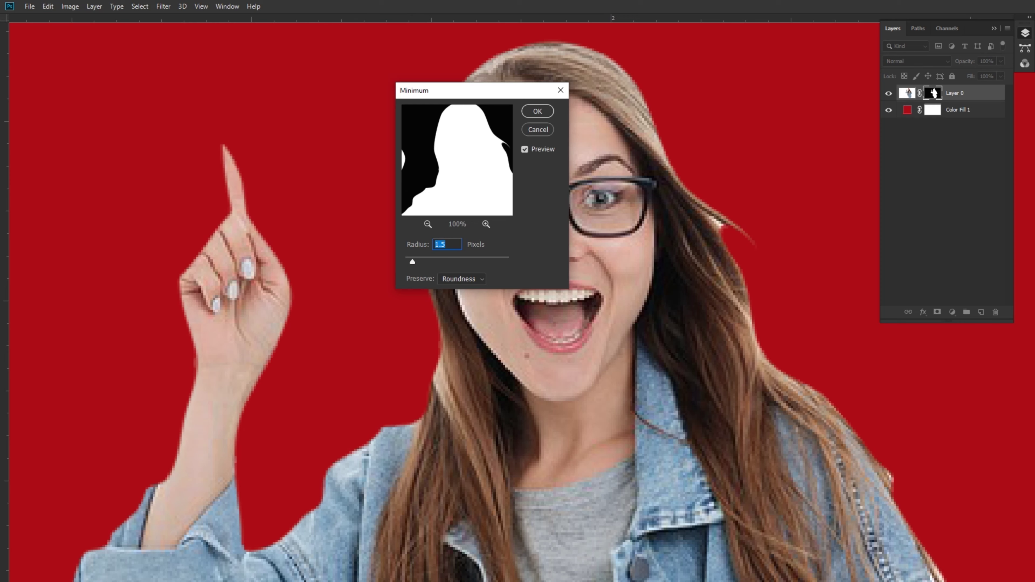
{"action": "left_click", "coordinate": [525, 149]}
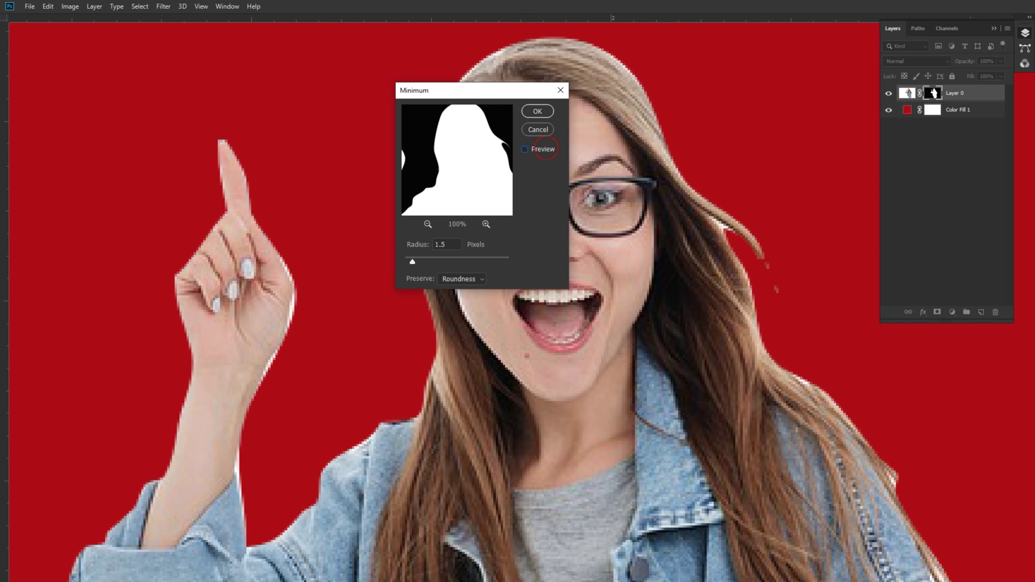
{"action": "left_click", "coordinate": [544, 149]}
{"action": "key", "text": "Tab"}
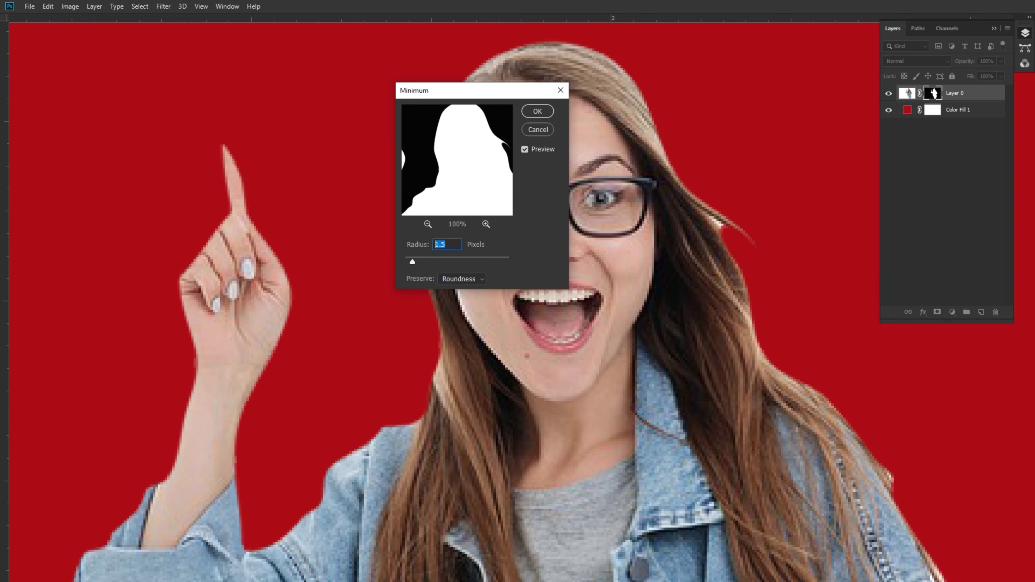
{"action": "type", "text": "1"}
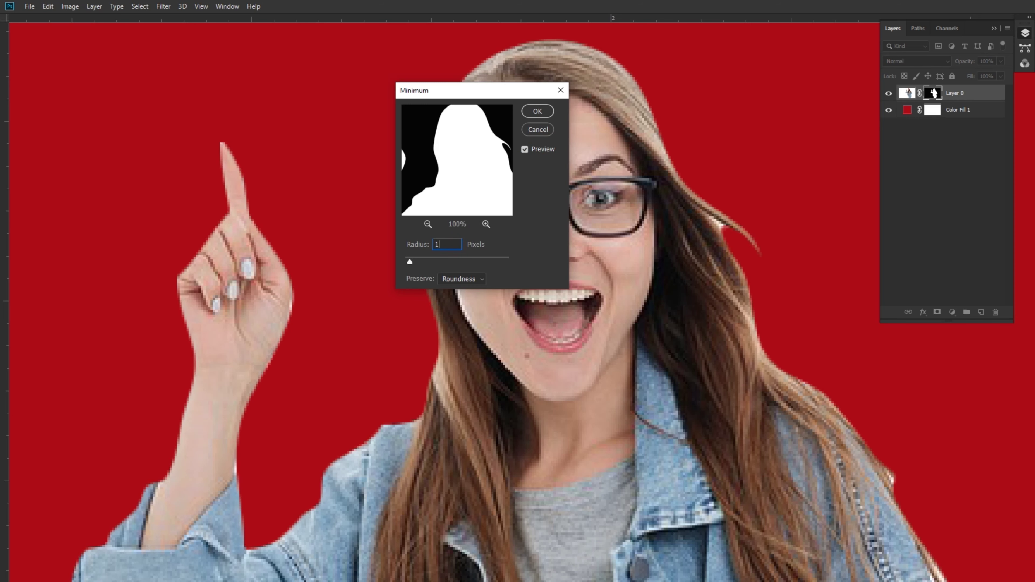
{"action": "key", "text": "Tab"}
{"action": "key", "text": "Return"}
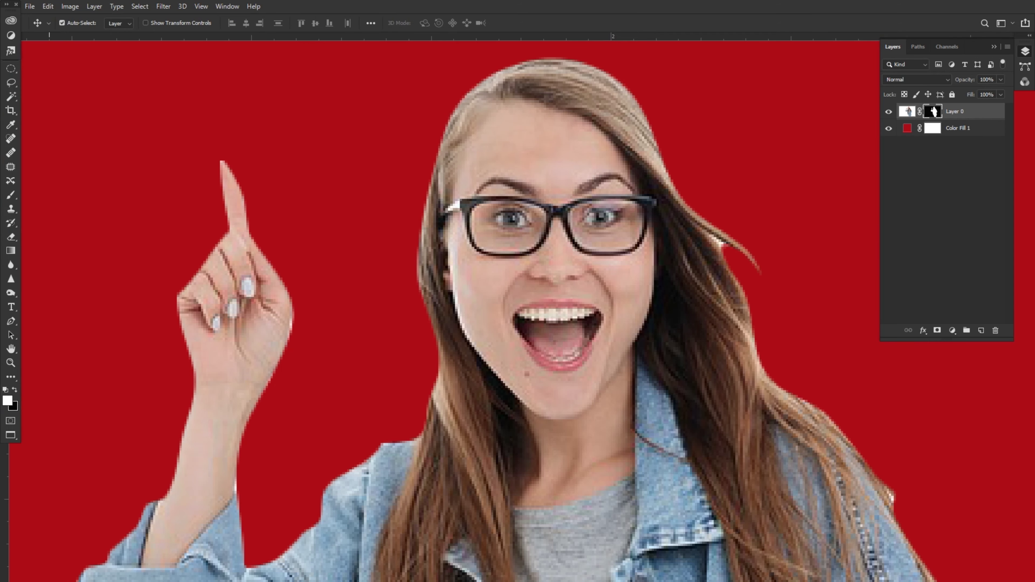
With the Lasso tool, loop the rough mask edges beside the raised hand and the wrist.
{"action": "left_click", "coordinate": [11, 82]}
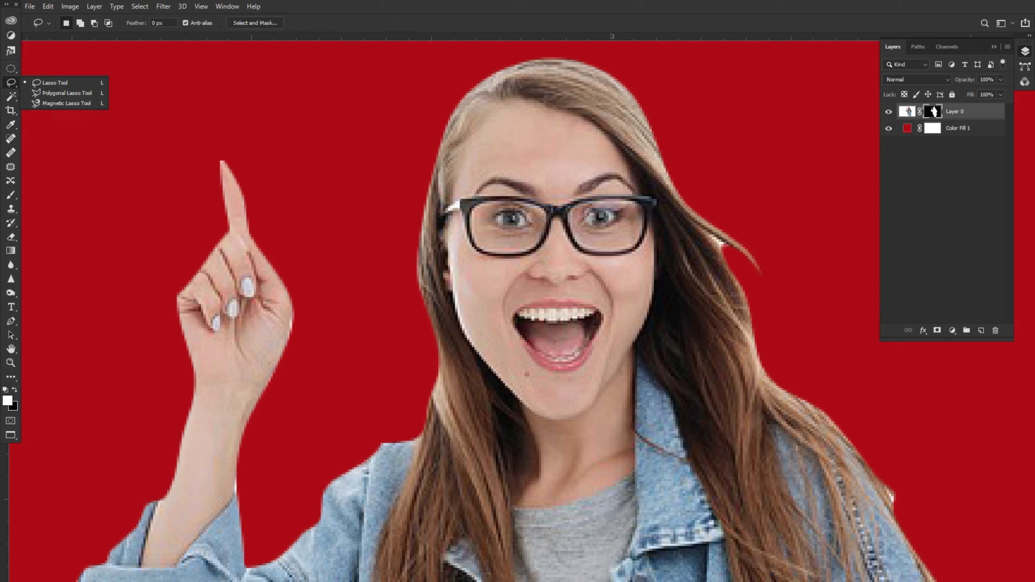
{"action": "left_click", "coordinate": [43, 83]}
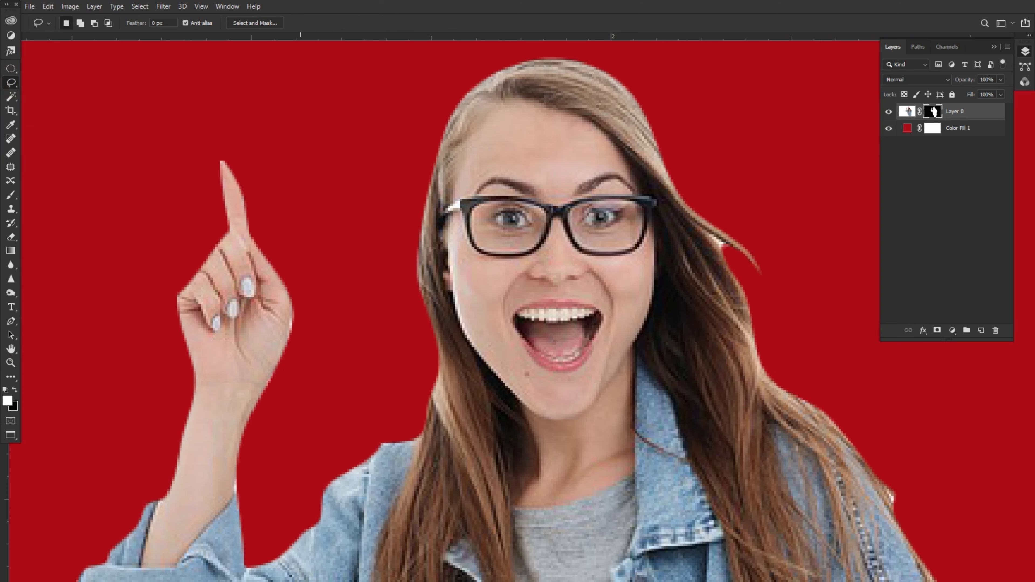
{"action": "left_click_drag", "start_coordinate": [300, 299], "coordinate": [295, 345]}
{"action": "mouse_move", "coordinate": [245, 473]}
{"action": "left_mouse_down"}
{"action": "mouse_move", "coordinate": [240, 511]}
{"action": "mouse_move", "coordinate": [261, 473]}
{"action": "left_mouse_up"}
{"action": "mouse_move", "coordinate": [301, 333]}
{"action": "left_mouse_down"}
{"action": "mouse_move", "coordinate": [322, 332]}
{"action": "mouse_move", "coordinate": [309, 310]}
{"action": "mouse_move", "coordinate": [261, 387]}
{"action": "left_mouse_up"}
{"action": "left_click_drag", "start_coordinate": [300, 286], "coordinate": [285, 327]}
{"action": "scroll", "coordinate": [236, 251], "scroll_direction": "down", "scroll_amount": 10}
{"action": "scroll", "coordinate": [235, 251], "scroll_direction": "right", "scroll_amount": 10}
{"action": "scroll", "coordinate": [235, 251], "scroll_direction": "up", "scroll_amount": 10}
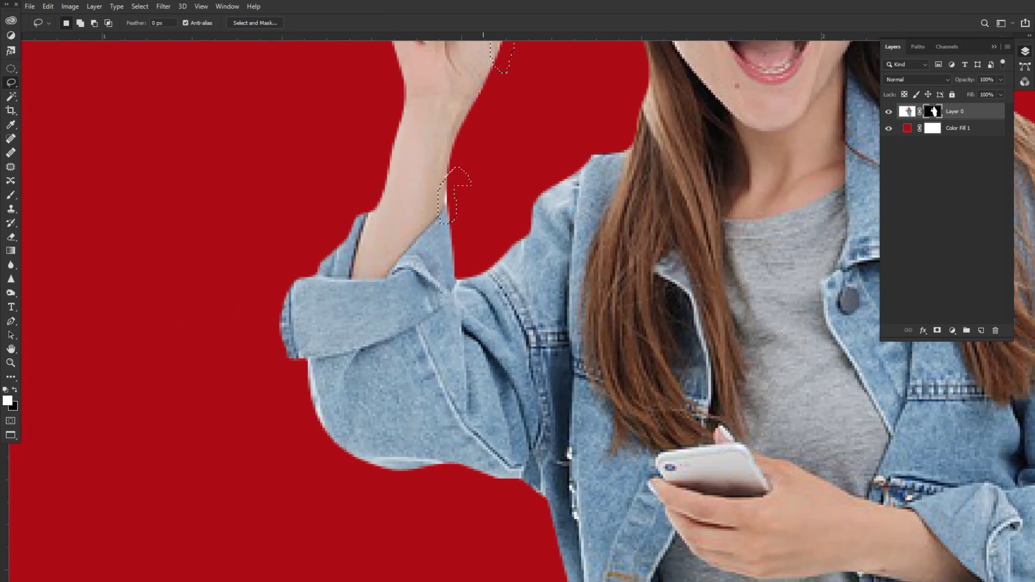
{"action": "scroll", "coordinate": [235, 251], "scroll_direction": "left", "scroll_amount": 10}
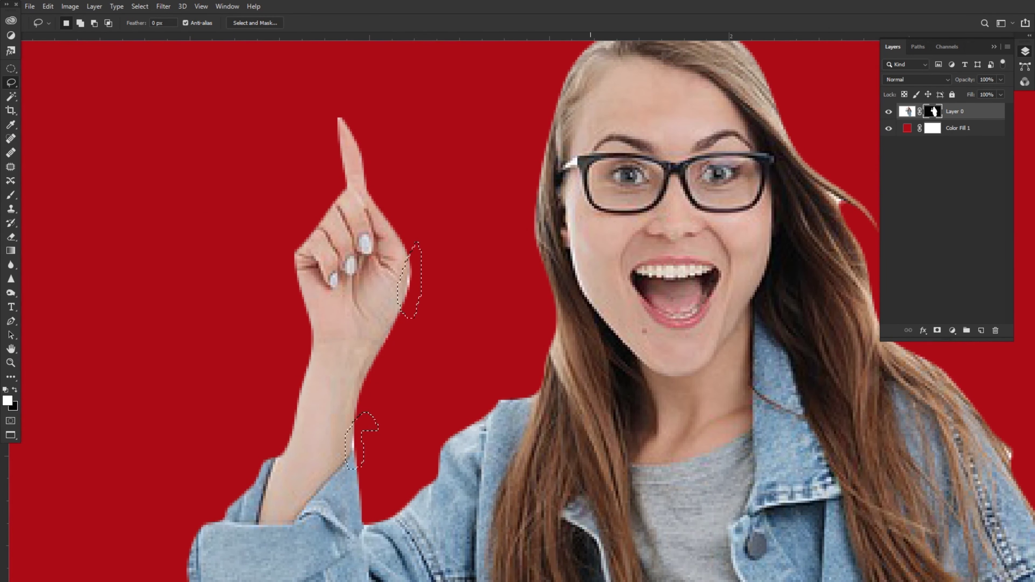
{"action": "left_click", "coordinate": [163, 6]}
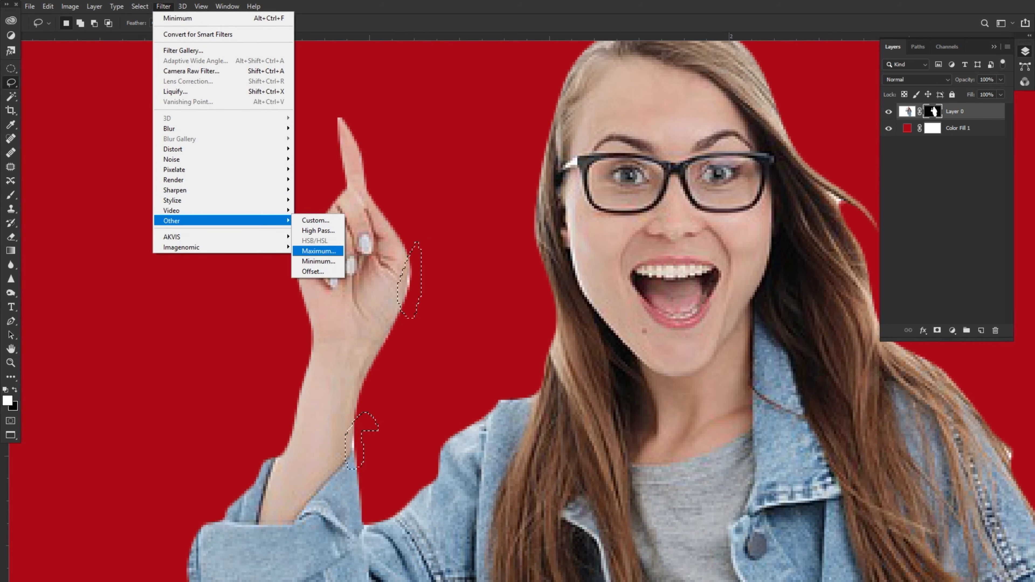
Apply a 1-pixel Minimum filter to the selected hand and forearm edges, then deselect.
{"action": "left_click", "coordinate": [319, 261]}
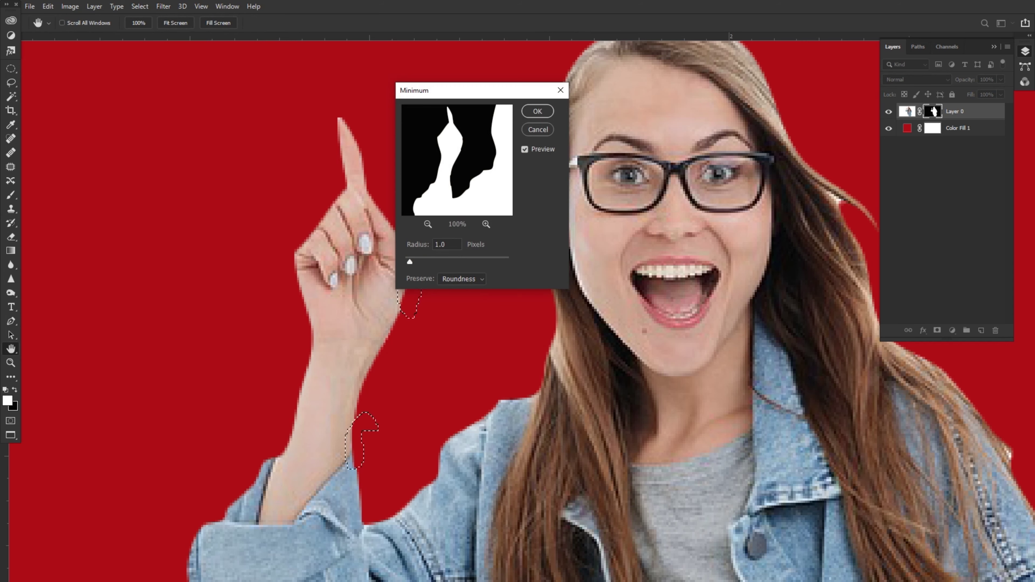
{"action": "left_click_drag", "start_coordinate": [449, 90], "coordinate": [616, 106]}
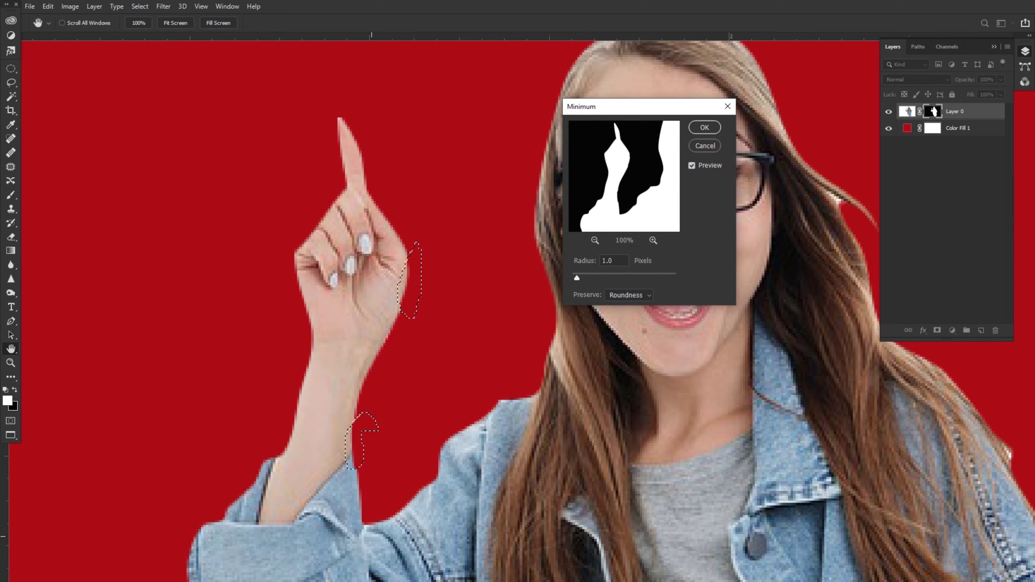
{"action": "left_click", "coordinate": [704, 127]}
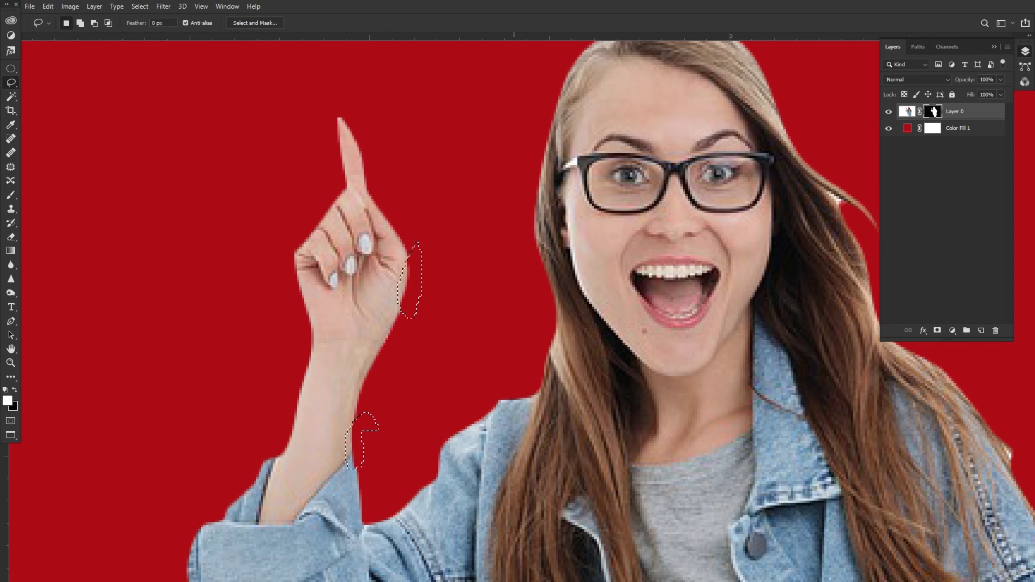
{"action": "key", "text": "ctrl+d"}
Fit the whole image in the window.
{"action": "key", "text": "z"}
{"action": "right_click", "coordinate": [512, 277]}
{"action": "left_click", "coordinate": [528, 282]}
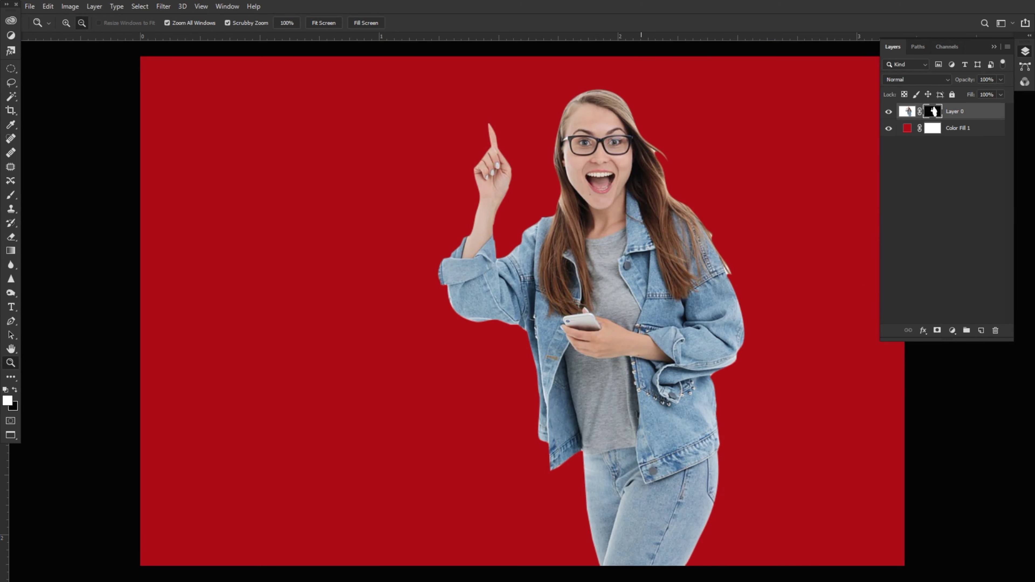